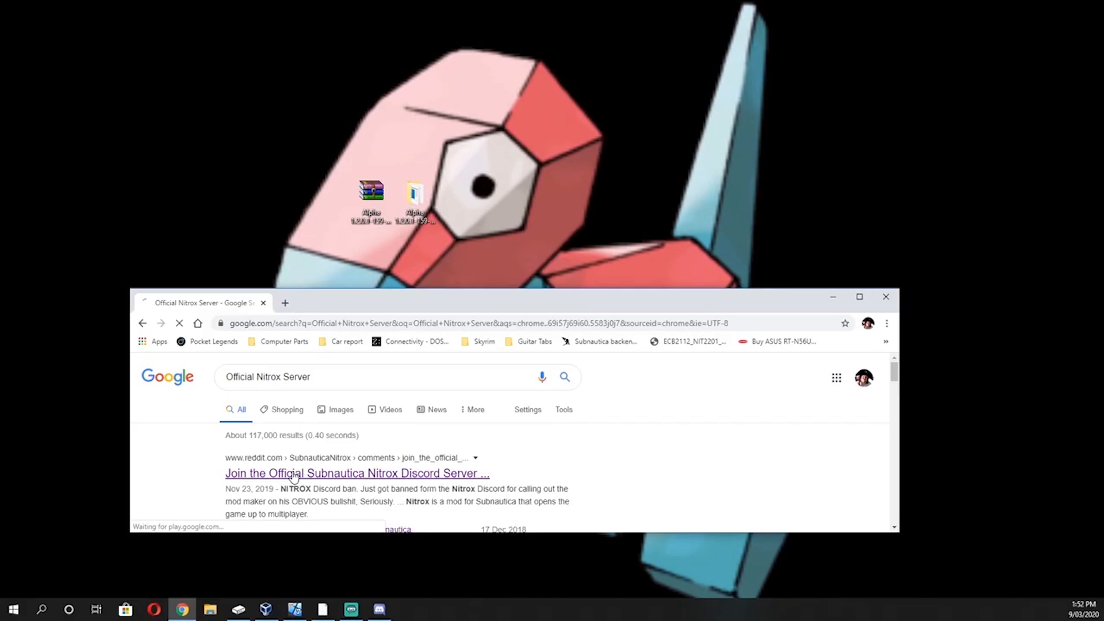
# Download the Nitrox Alpha 1.2.0.1 archive by direct download and move the browser window clear of the desktop files
pyautogui.moveTo(353, 289); pyautogui.dragTo(352, 76)
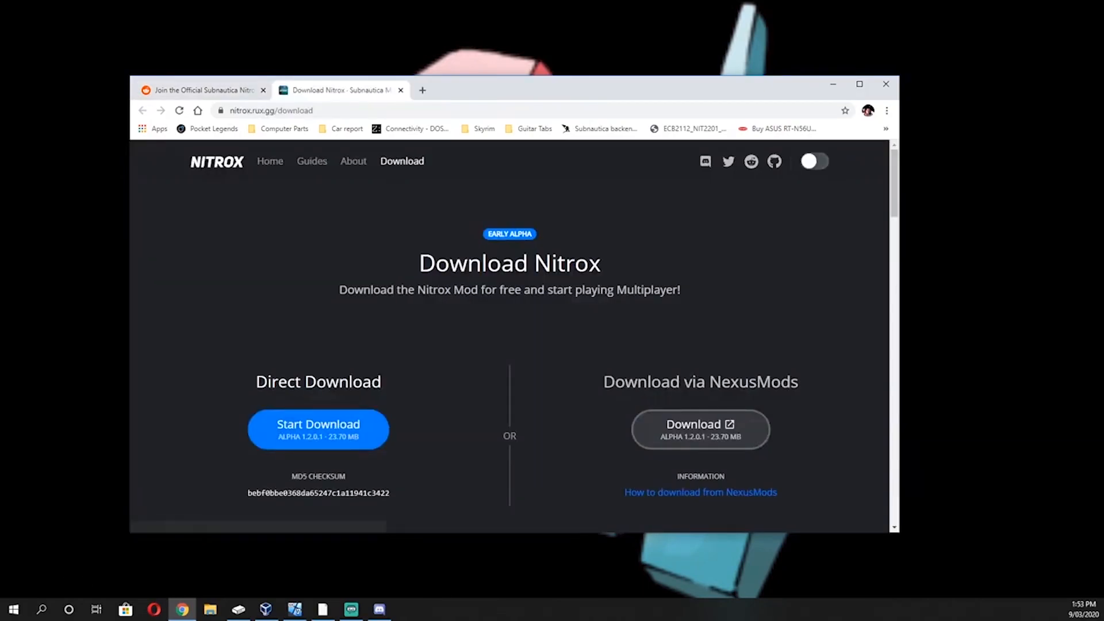
pyautogui.scroll(-3, 430, 299)
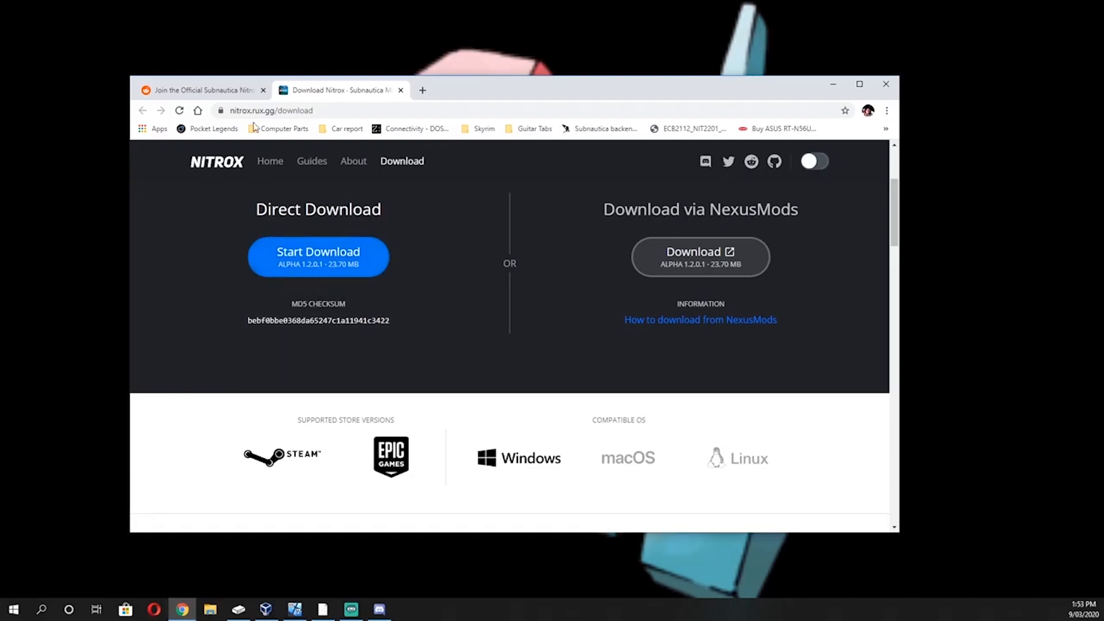
pyautogui.click(323, 260)
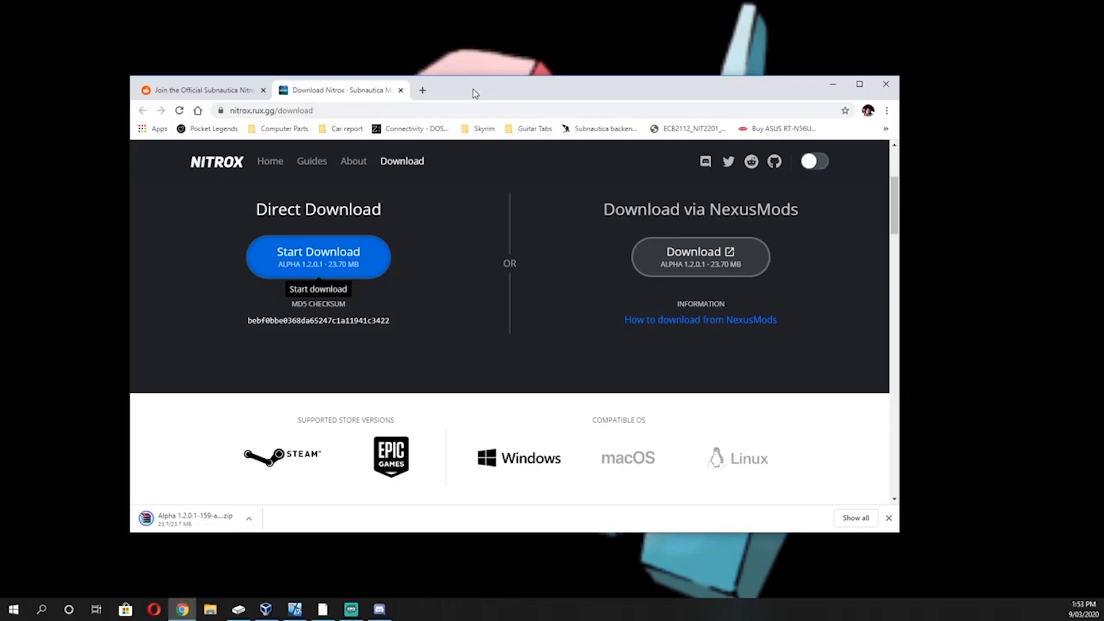
pyautogui.moveTo(470, 94); pyautogui.dragTo(783, 91)
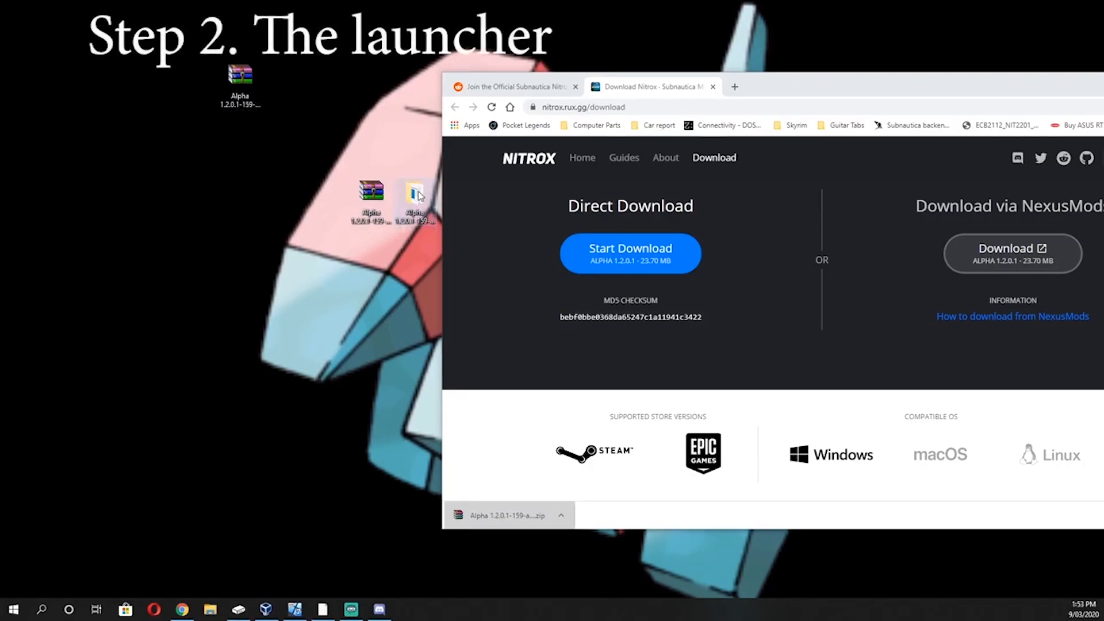
# Open the extracted Alpha 1.2.0.1 folder and run NitroxLauncher.exe, allowing it past Windows Defender SmartScreen
pyautogui.doubleClick(419, 195)
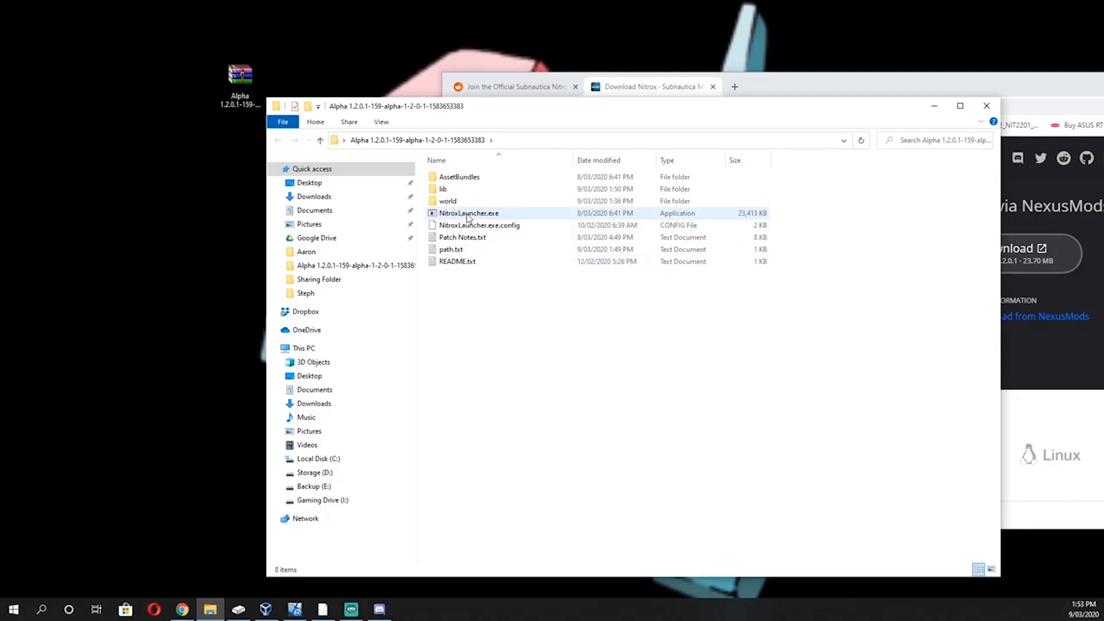
pyautogui.click(468, 214)
pyautogui.doubleClick(468, 216)
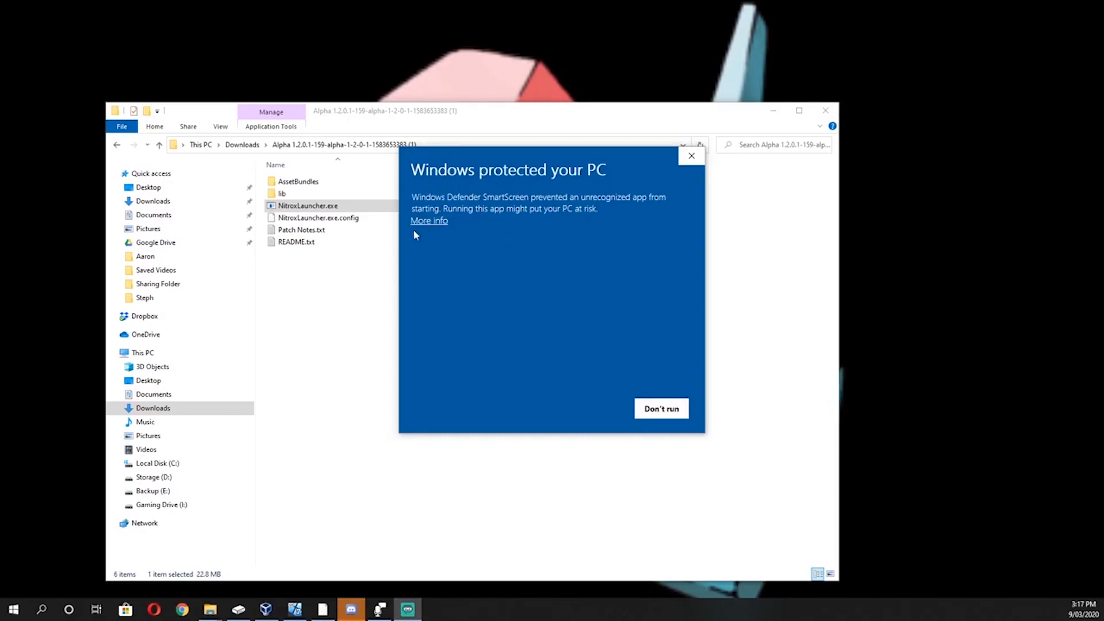
pyautogui.click(427, 224)
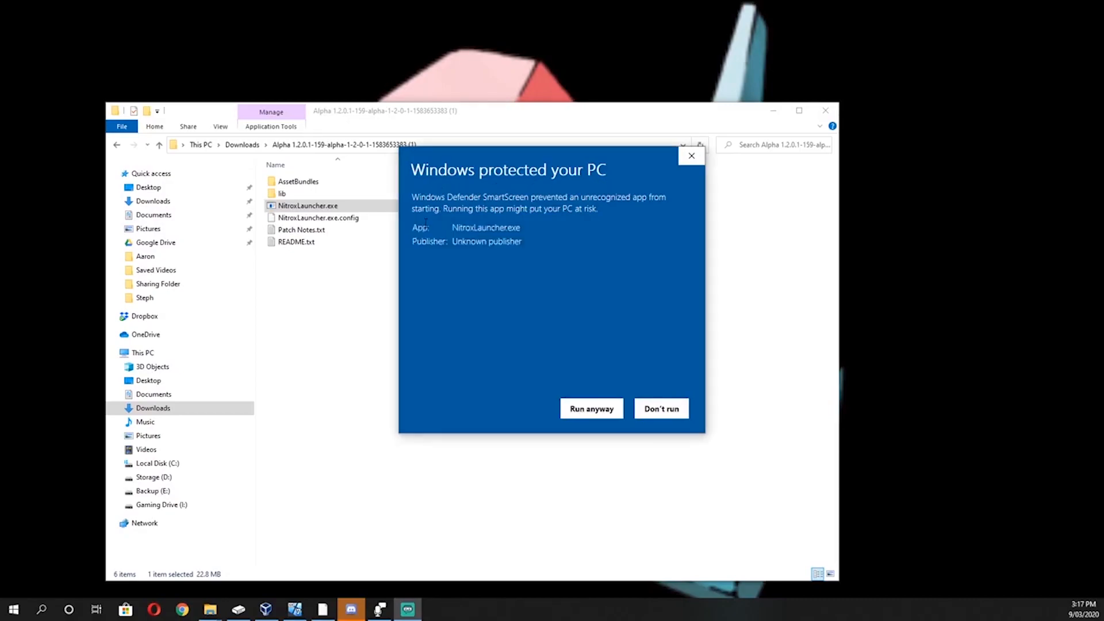
pyautogui.click(585, 414)
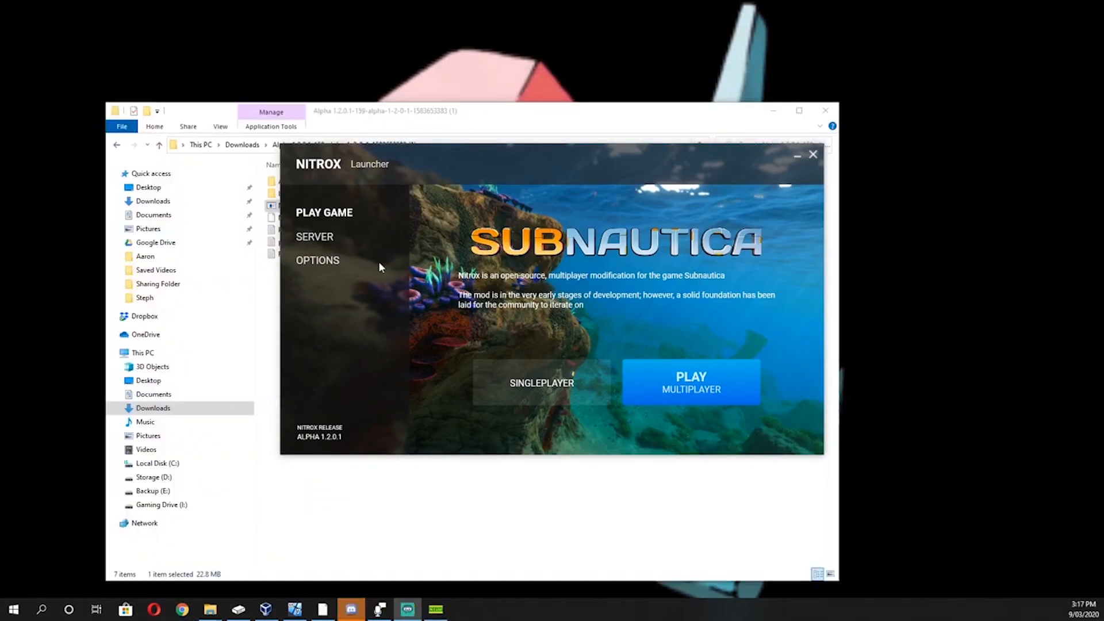
# Check the Subnautica game directory path in the launcher's options
pyautogui.click(307, 260)
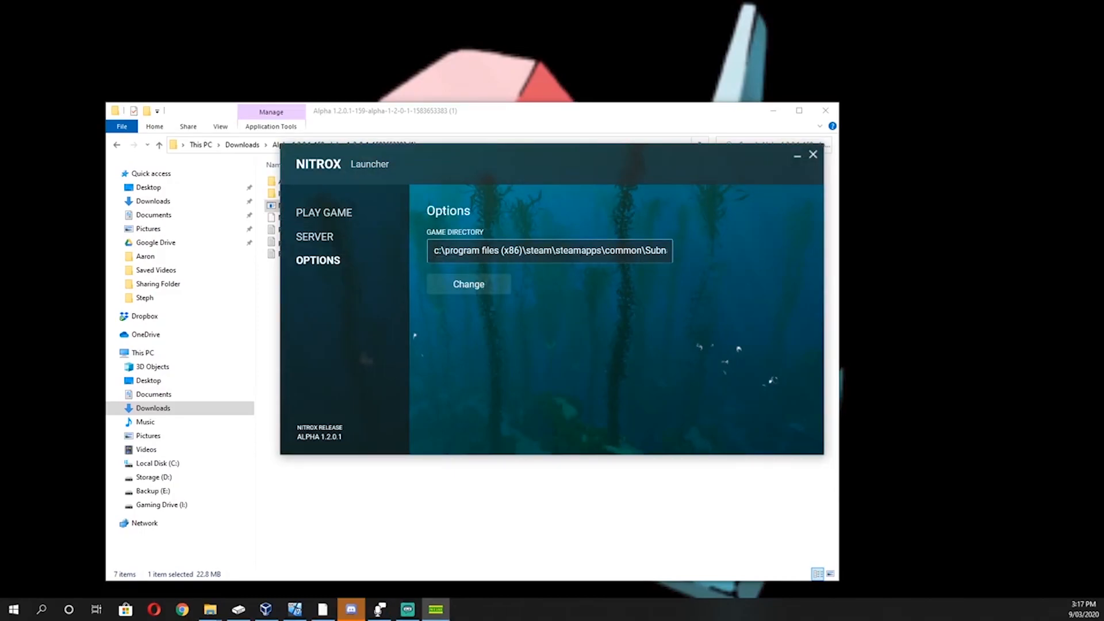
pyautogui.moveTo(633, 251); pyautogui.dragTo(401, 244)
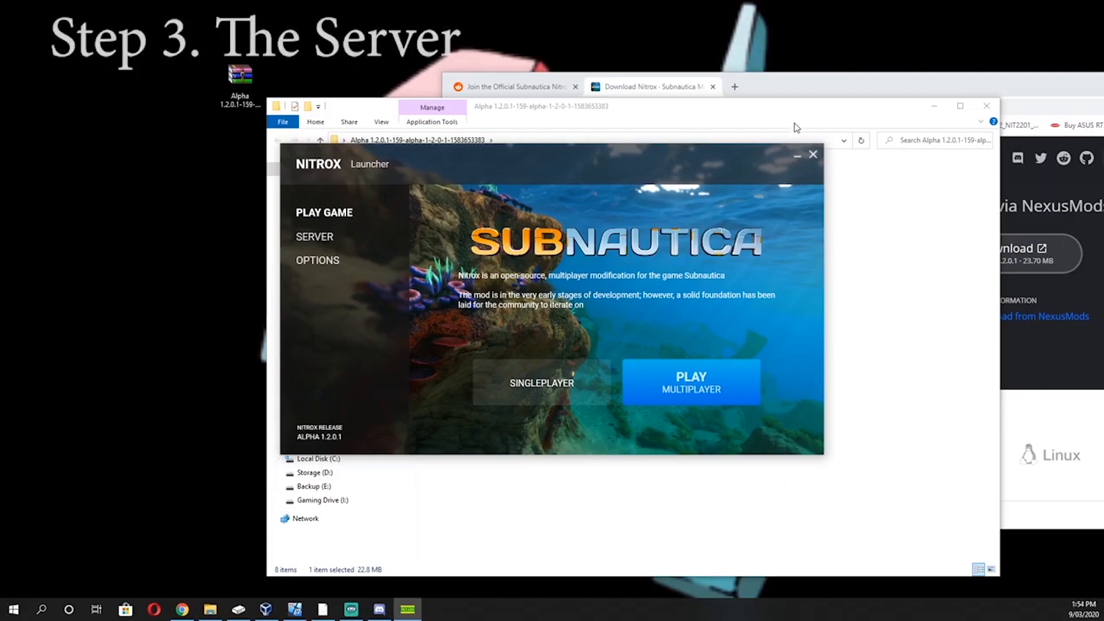
# Start the Nitrox server in an external console and move the console window clear of the launcher
pyautogui.click(321, 239)
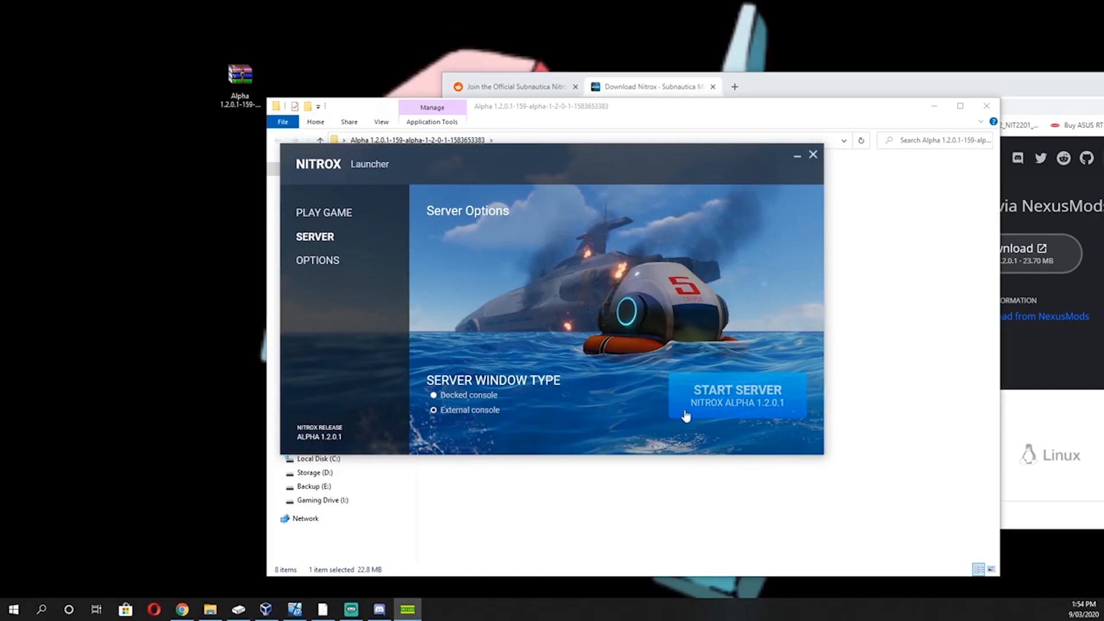
pyautogui.click(753, 415)
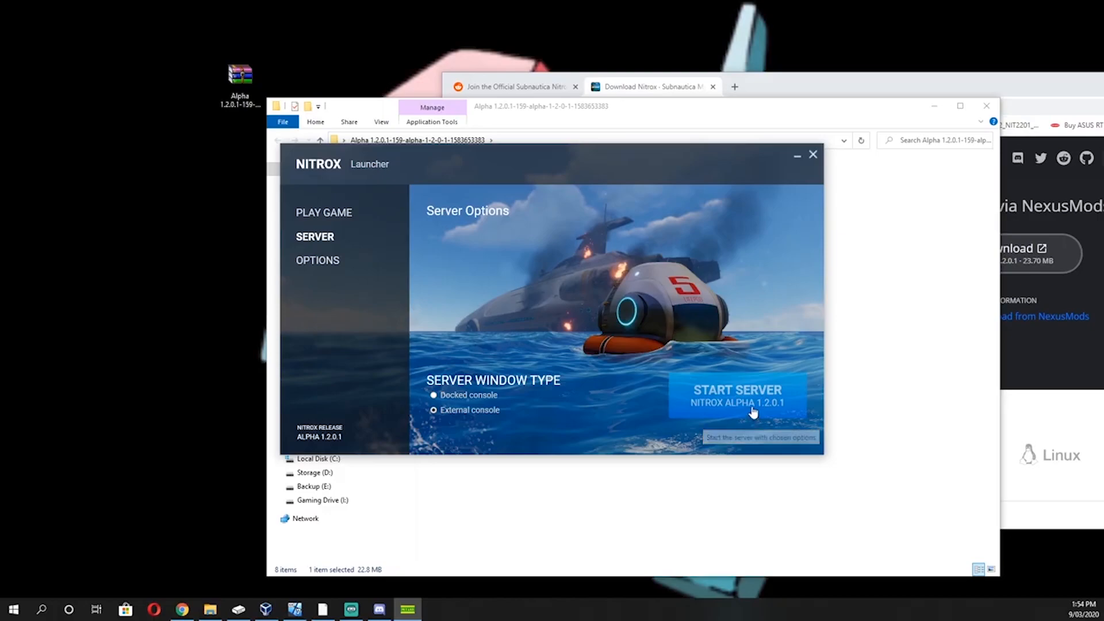
pyautogui.moveTo(493, 99); pyautogui.dragTo(884, 26)
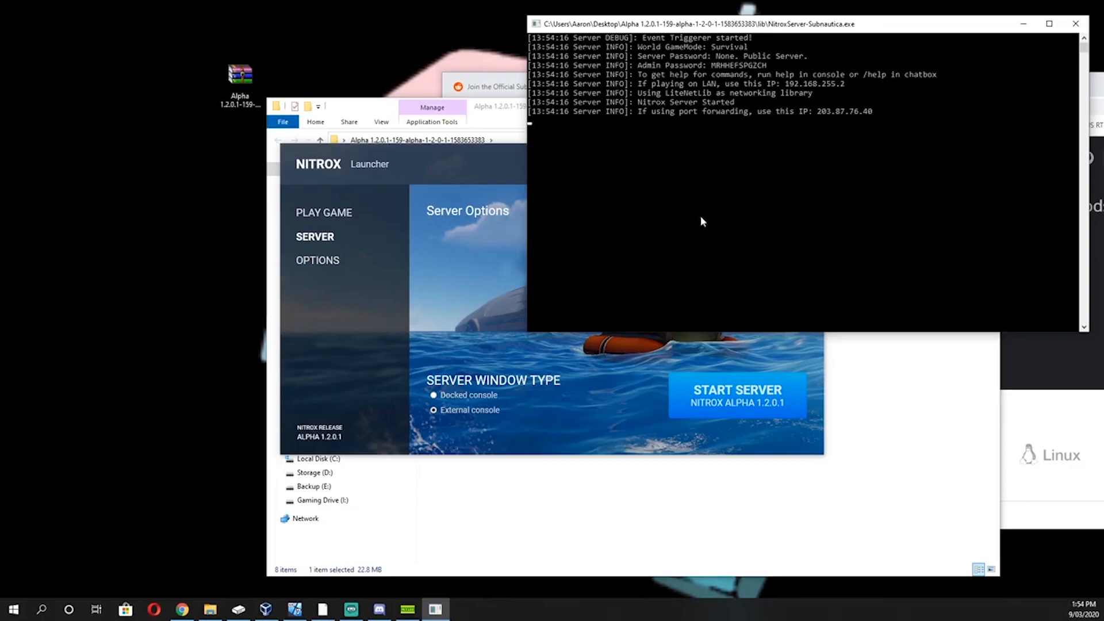
# Examine the port forwarding IP, LAN IP, admin password and server password lines in the server console
pyautogui.moveTo(638, 111); pyautogui.dragTo(863, 112)
pyautogui.moveTo(639, 84); pyautogui.dragTo(846, 89)
pyautogui.moveTo(638, 111); pyautogui.dragTo(848, 117)
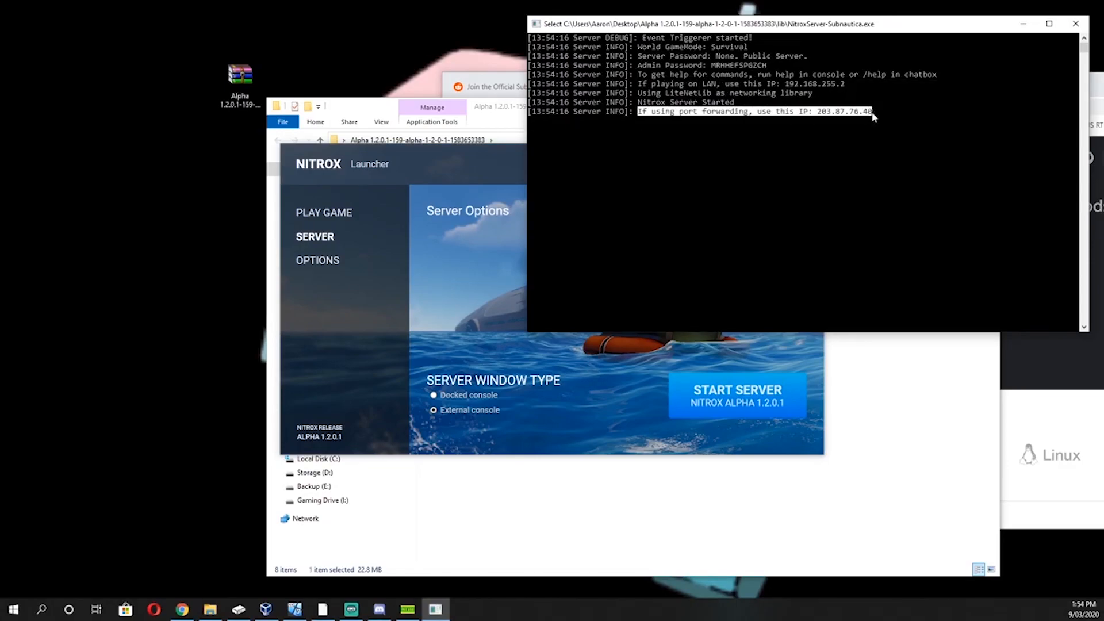
pyautogui.moveTo(638, 67); pyautogui.dragTo(774, 66)
pyautogui.moveTo(639, 57); pyautogui.dragTo(811, 57)
pyautogui.click(650, 221)
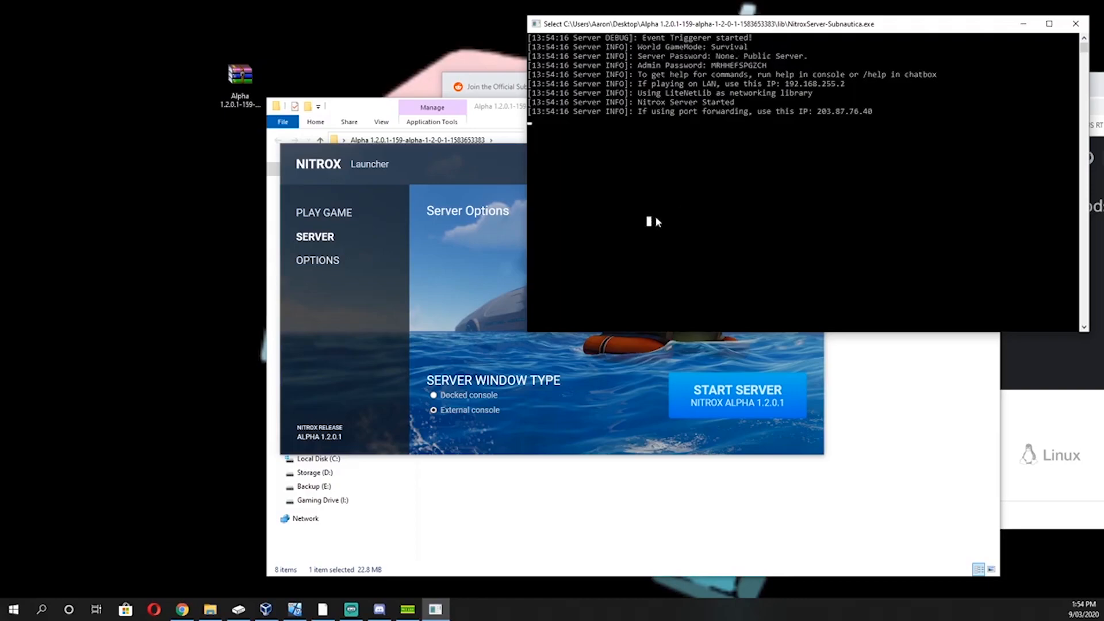
# Run the help command in the server console
pyautogui.write('he')
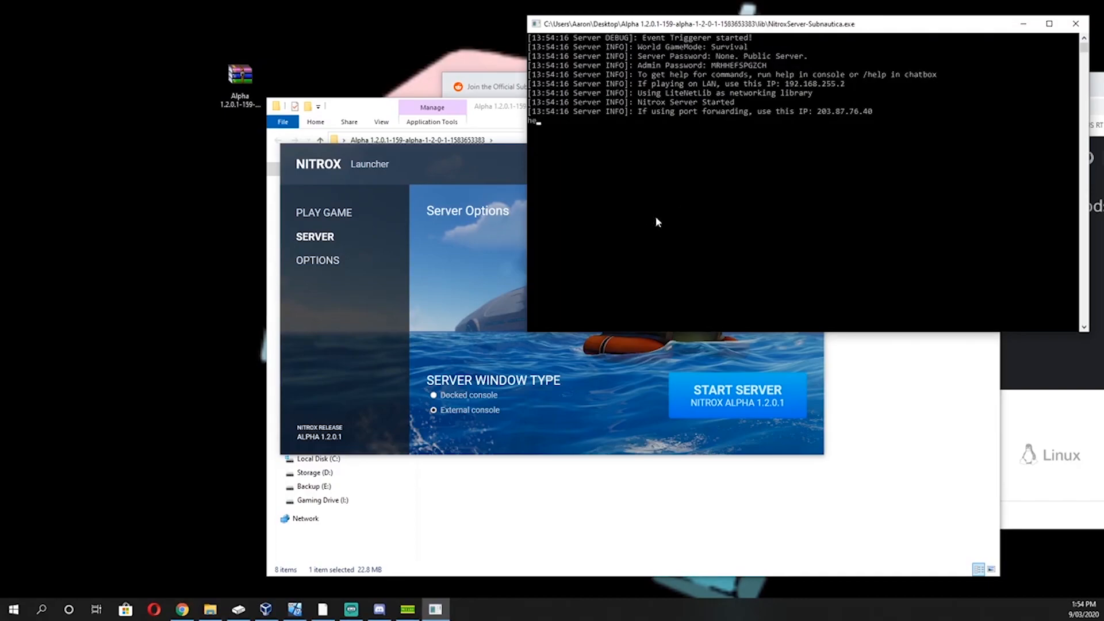
pyautogui.write('lp')
pyautogui.press('Return')
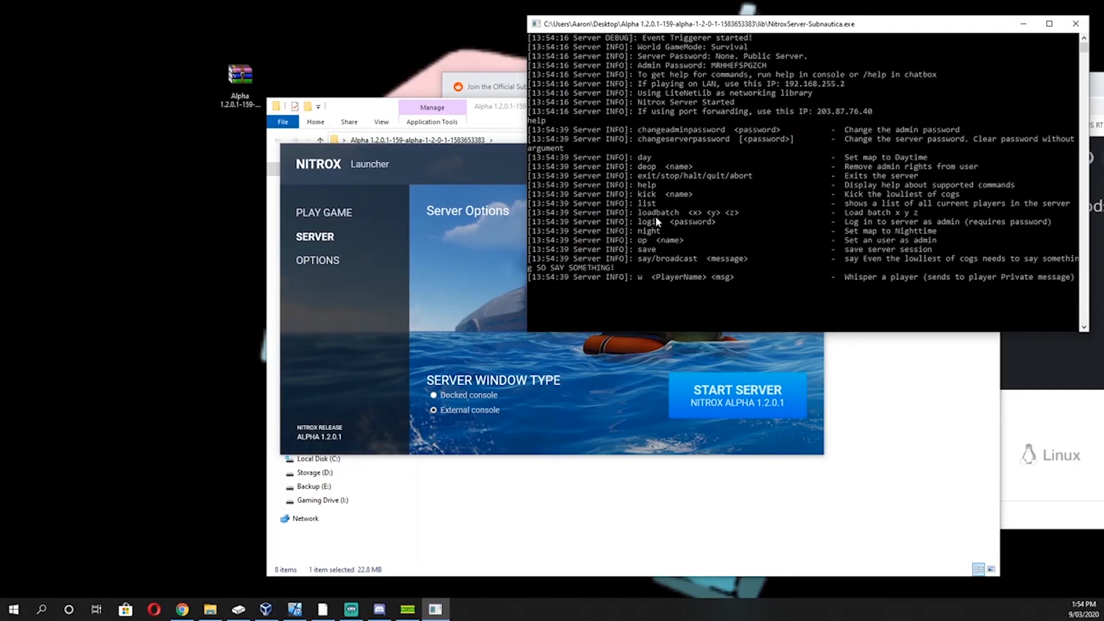
# Examine the listed server commands, including changing the server password, exiting, broadcasting and whispering to a player
pyautogui.moveTo(639, 140); pyautogui.dragTo(712, 138)
pyautogui.moveTo(783, 144); pyautogui.dragTo(796, 145)
pyautogui.moveTo(980, 139); pyautogui.dragTo(1074, 140)
pyautogui.moveTo(541, 147); pyautogui.dragTo(719, 176)
pyautogui.moveTo(620, 175); pyautogui.dragTo(750, 179)
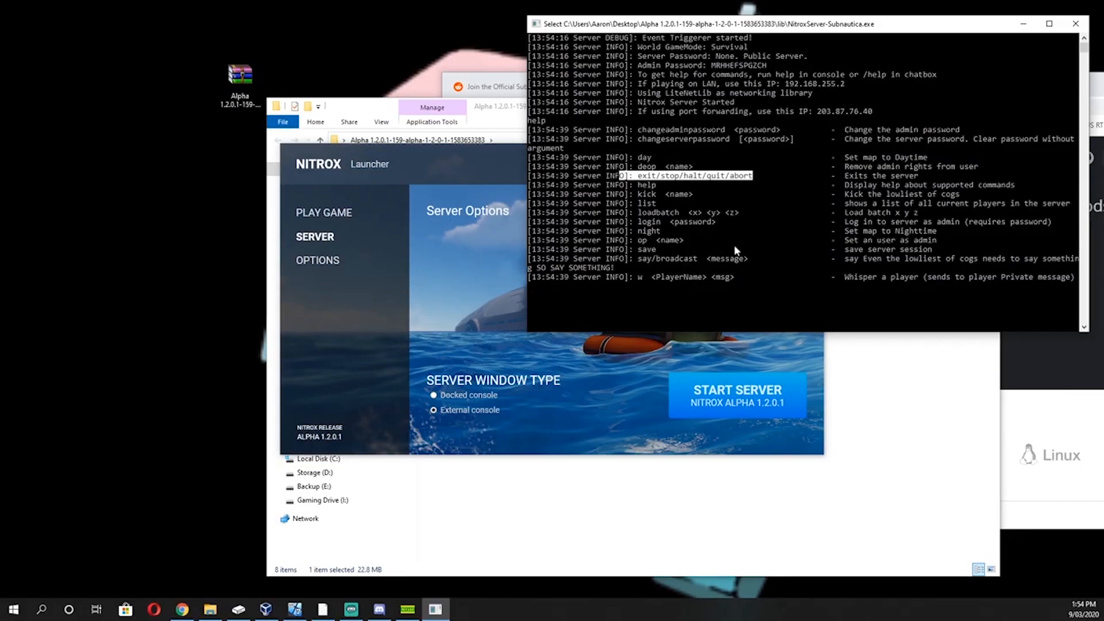
pyautogui.moveTo(647, 258); pyautogui.dragTo(748, 259)
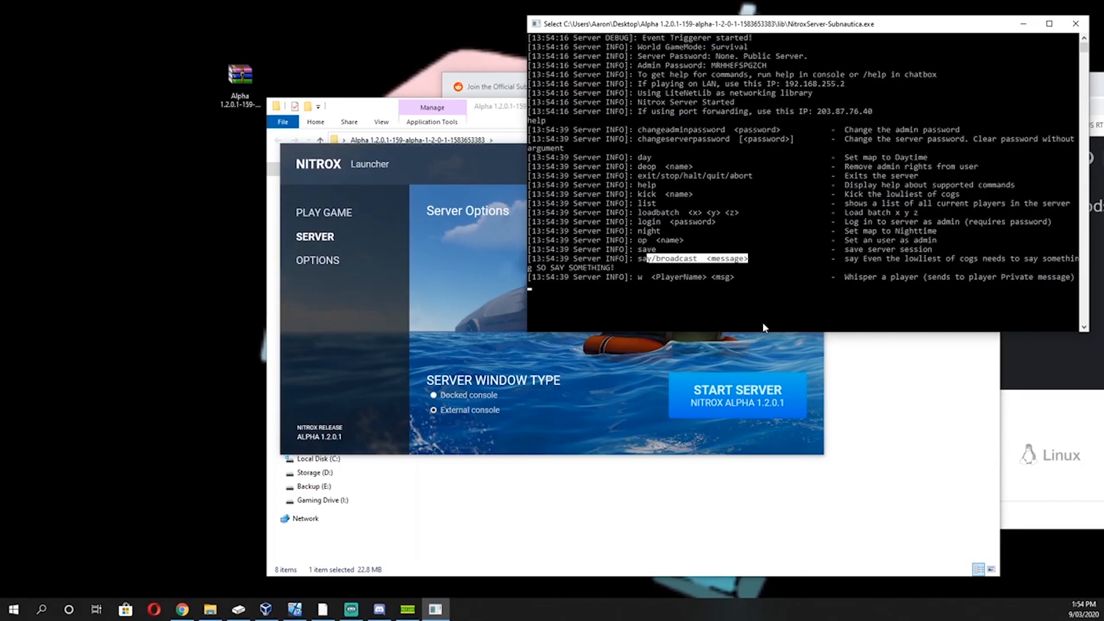
pyautogui.moveTo(639, 279); pyautogui.dragTo(783, 277)
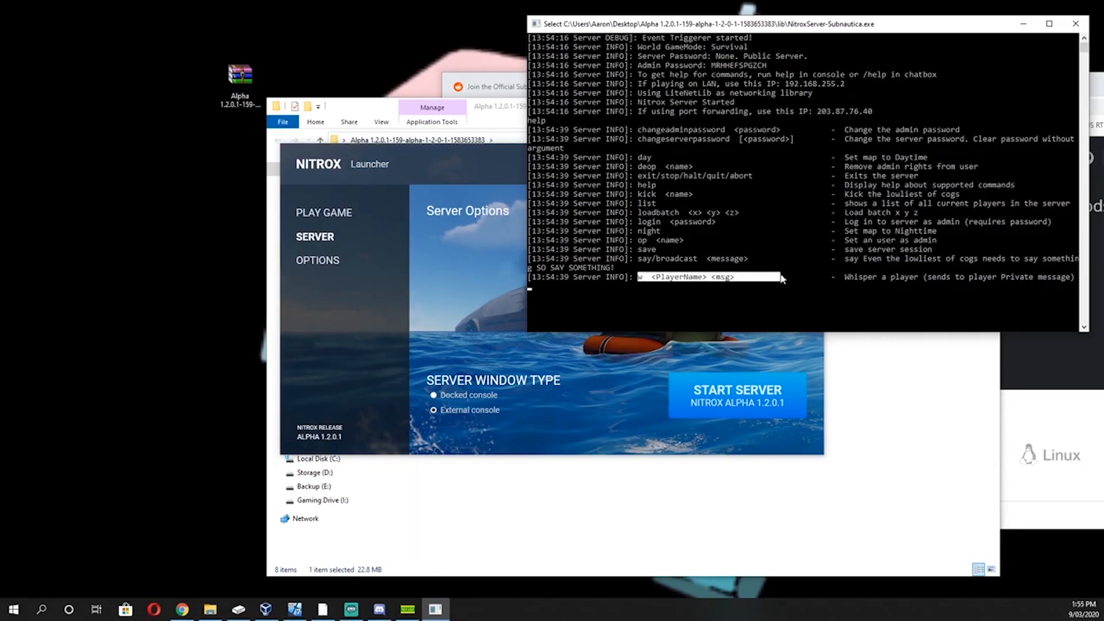
pyautogui.click(767, 298)
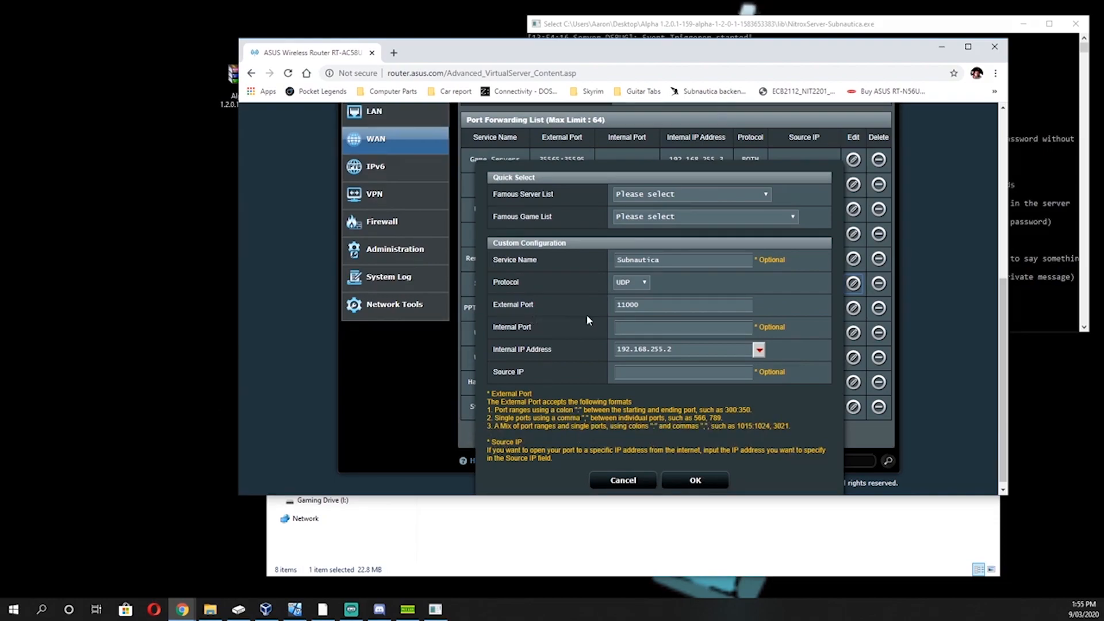
# Switch to the router page in the browser and check the external port of the Subnautica port forwarding entry
pyautogui.moveTo(618, 305); pyautogui.dragTo(651, 304)
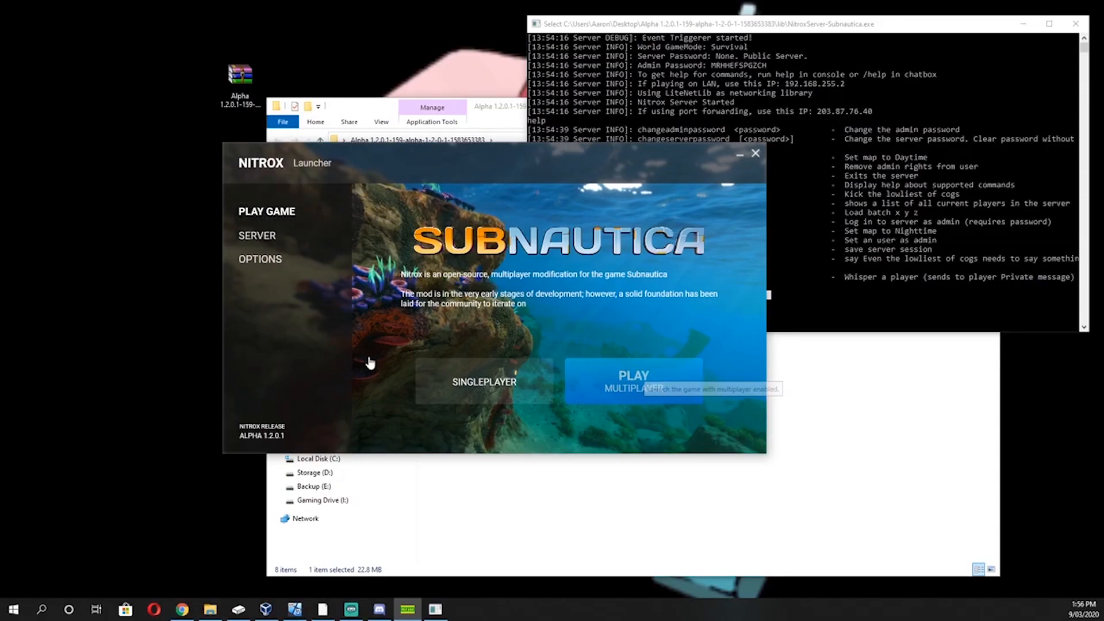
# Launch Subnautica in multiplayer mode from the Nitrox launcher and connect to the local server 192.168.255.2
pyautogui.moveTo(406, 162); pyautogui.dragTo(338, 210)
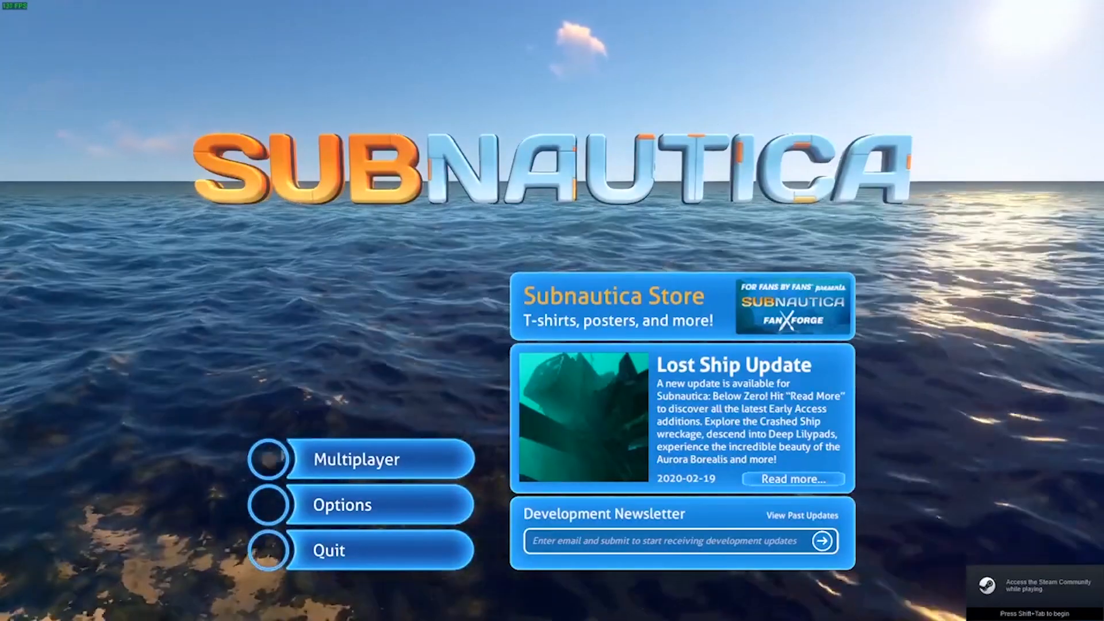
pyautogui.click(324, 469)
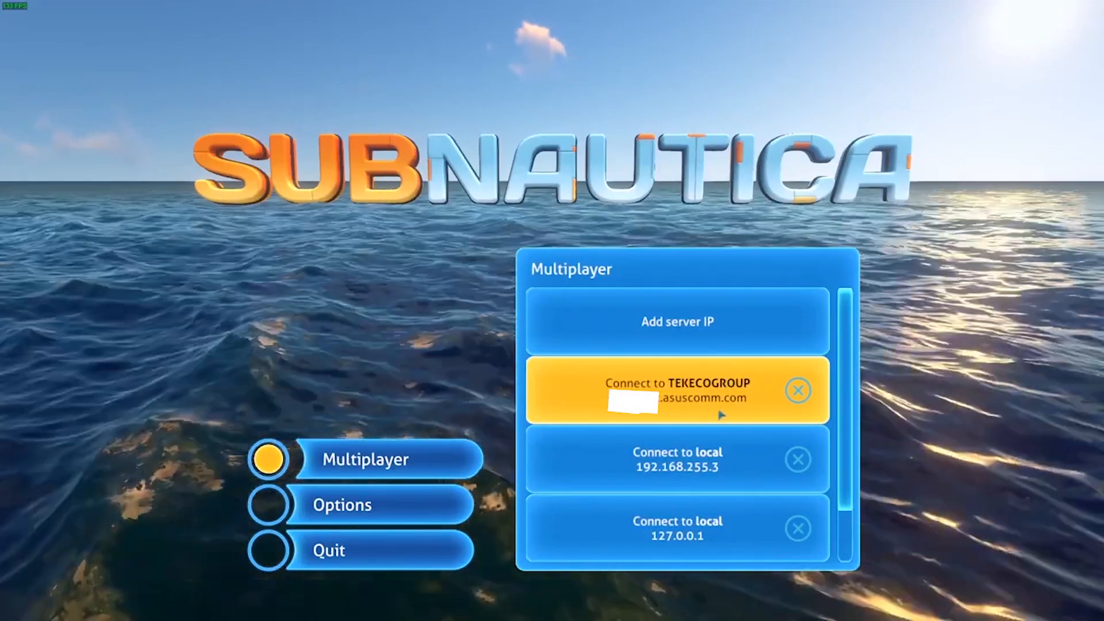
pyautogui.scroll(-1, 654, 549)
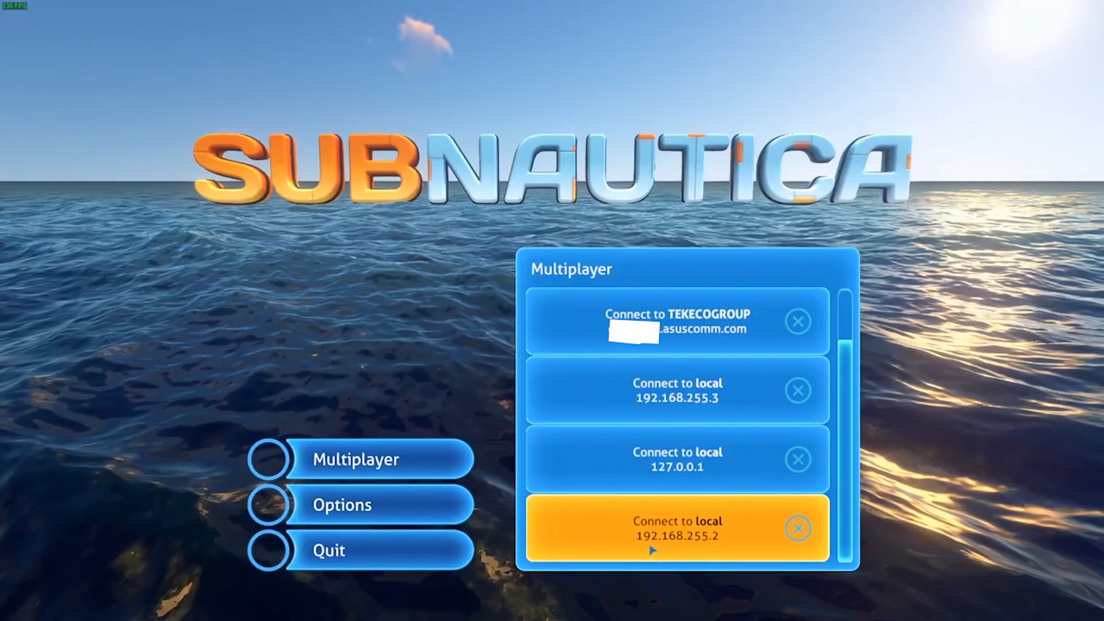
pyautogui.click(653, 551)
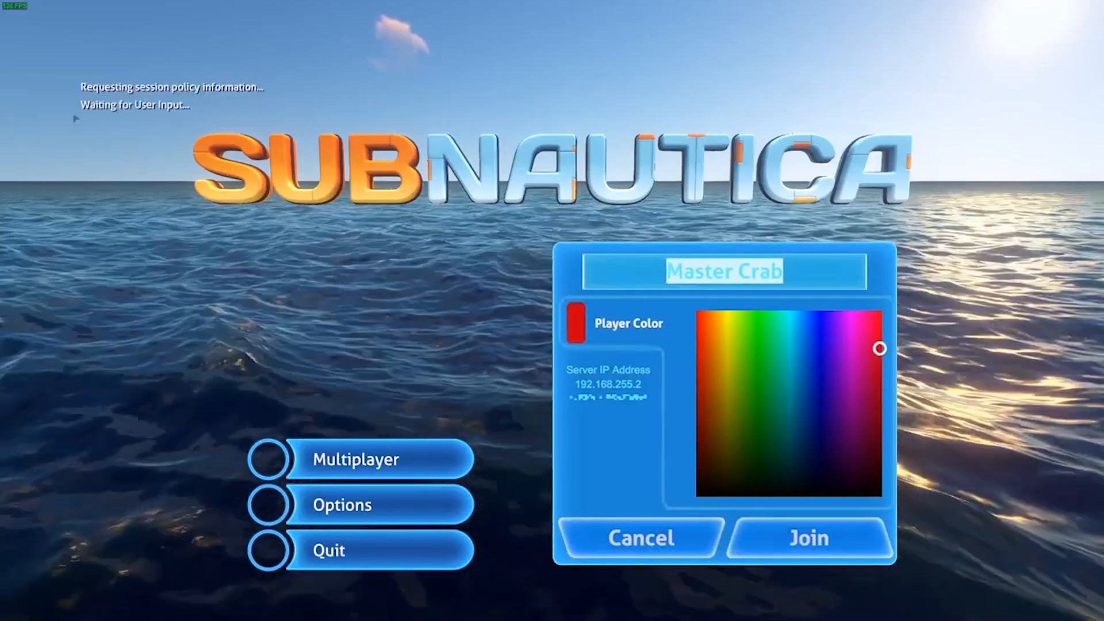
# Join the local server with the preset player name and red player color
pyautogui.moveTo(799, 275); pyautogui.dragTo(646, 276)
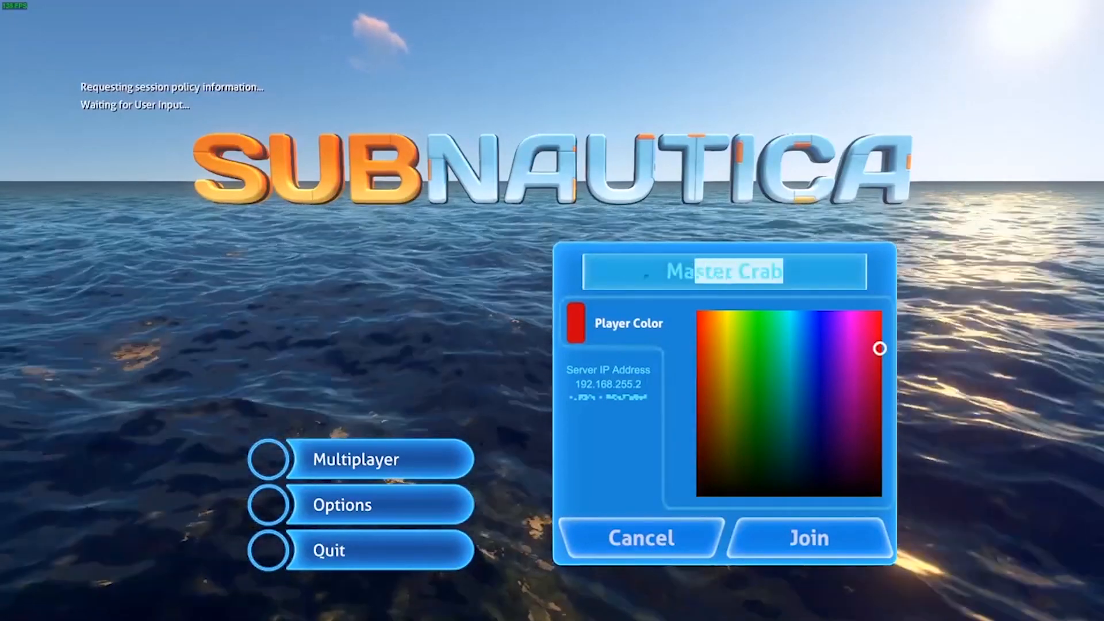
pyautogui.click(717, 274)
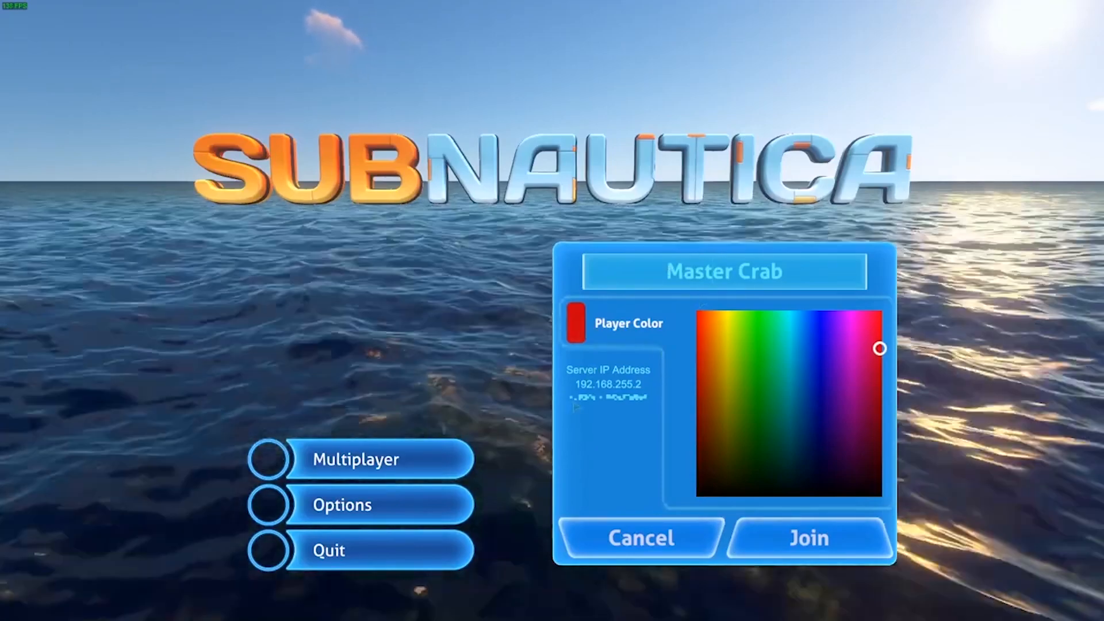
pyautogui.click(814, 547)
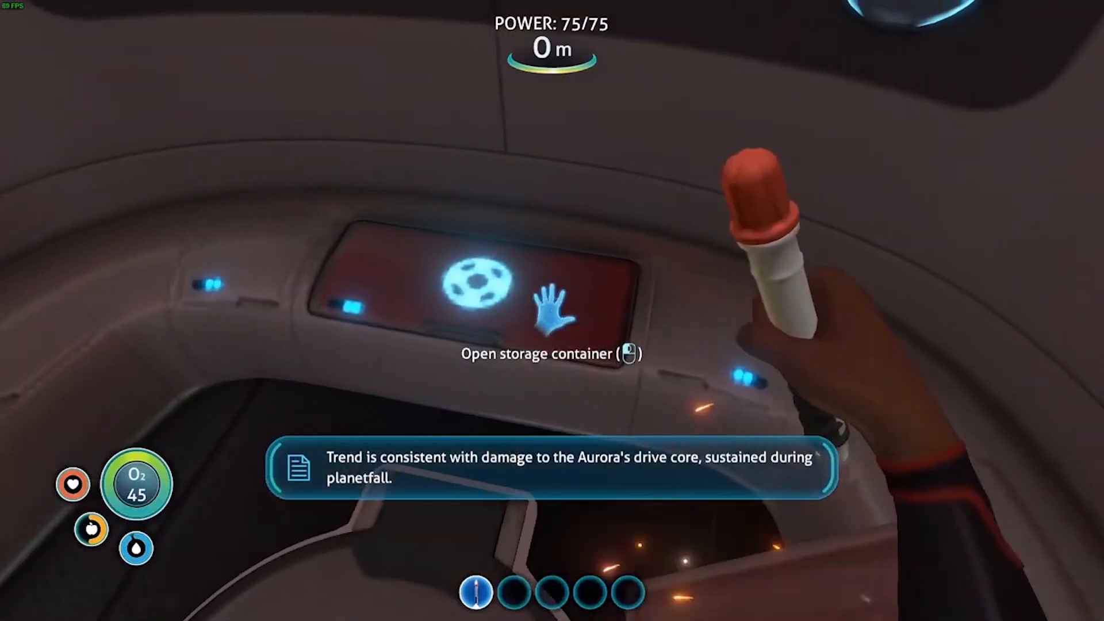
# Eat a nutrient block and move two water bottles and one flare into the lifepod's storage container
pyautogui.click(552, 301)
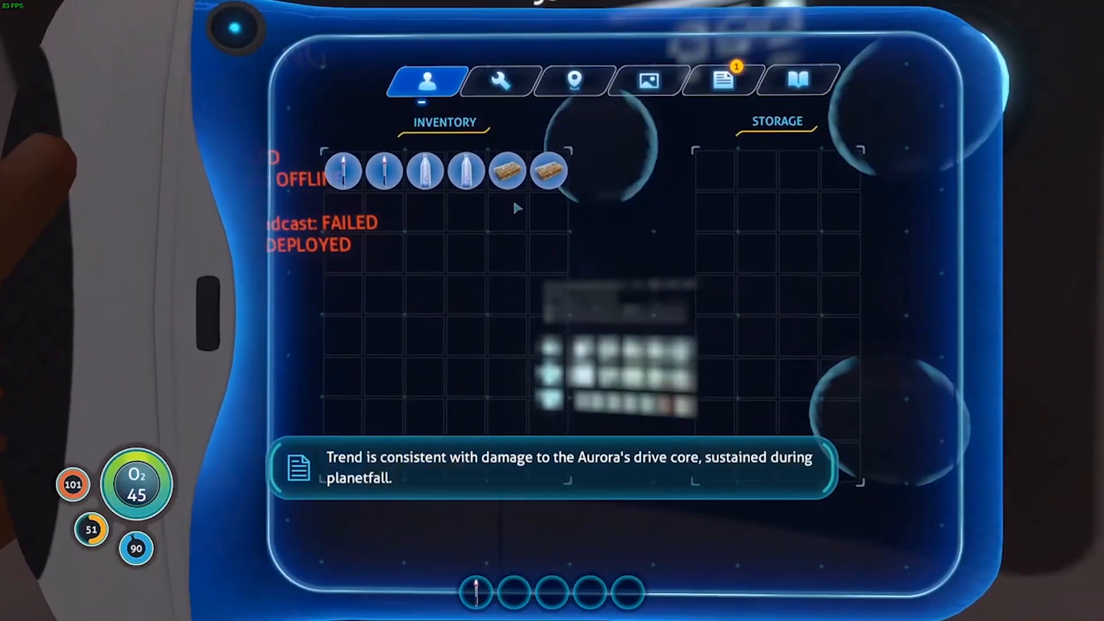
pyautogui.click(511, 172)
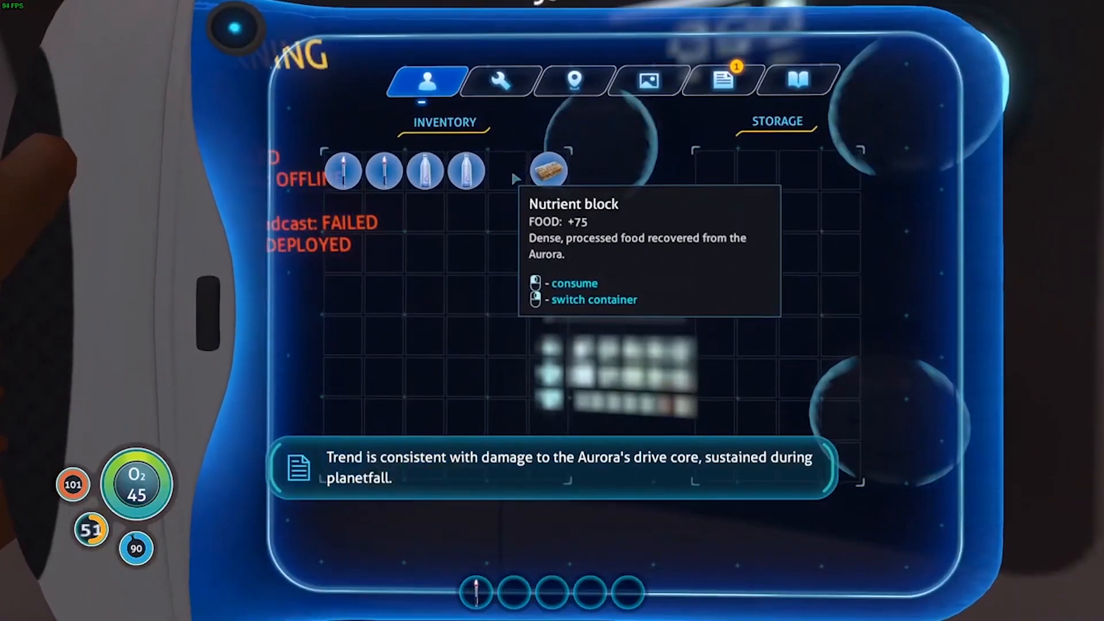
pyautogui.rightClick(508, 172)
pyautogui.rightClick(458, 173)
pyautogui.click(426, 171)
pyautogui.click(384, 172)
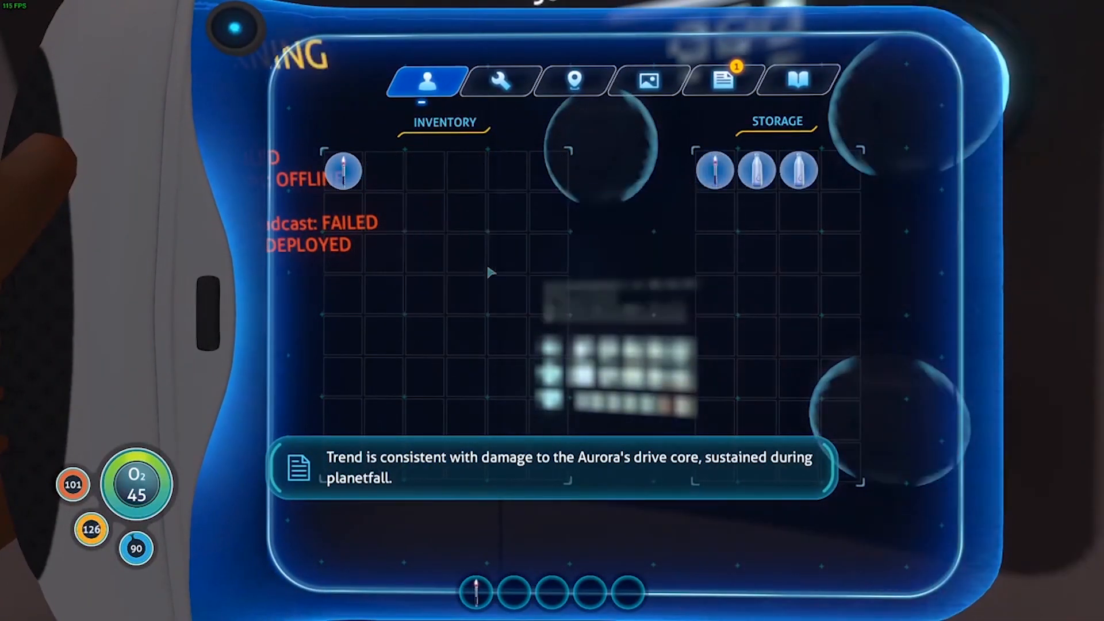
pyautogui.press('Escape')
pyautogui.press('Escape')
pyautogui.press('Tab')
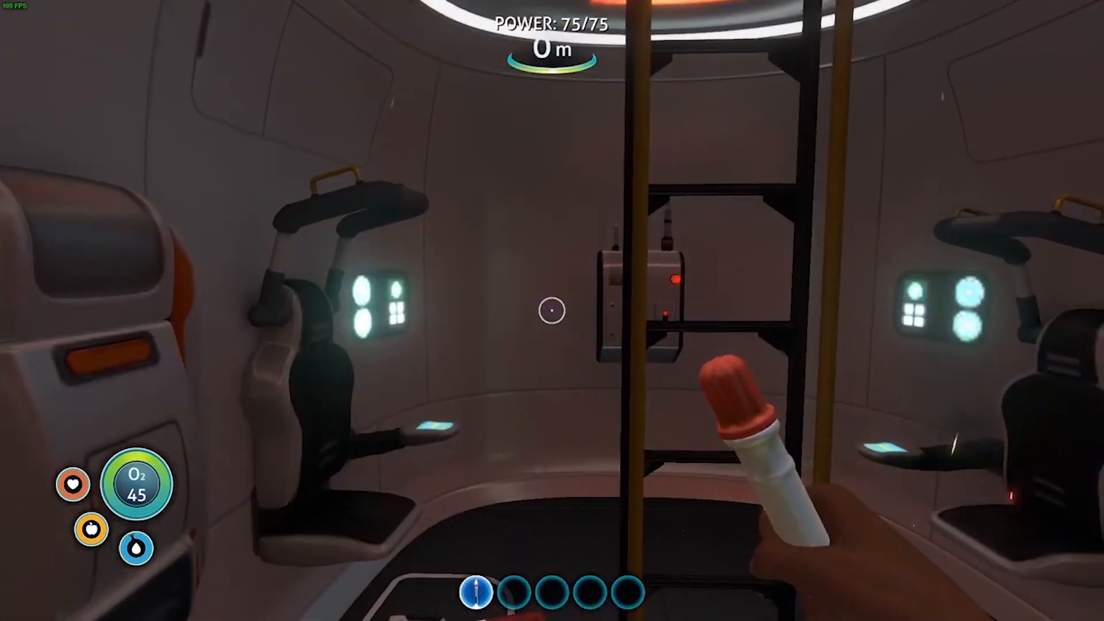
# Quit to the main menu and join the TEKECOGROUP server with the preset player name and color
pyautogui.press('Escape')
pyautogui.click(557, 370)
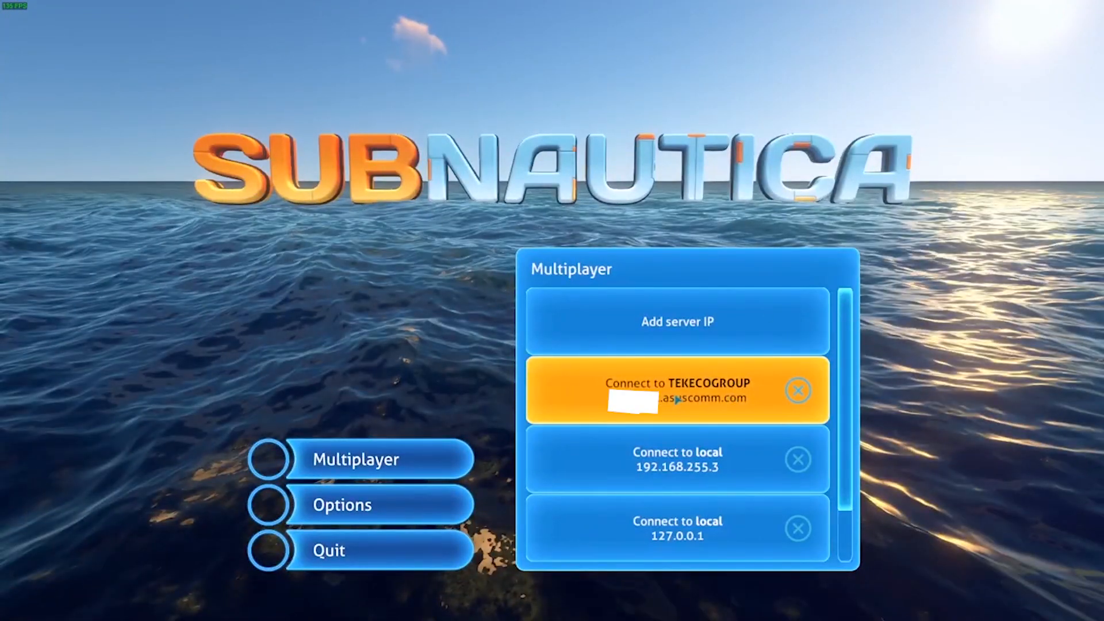
pyautogui.click(678, 400)
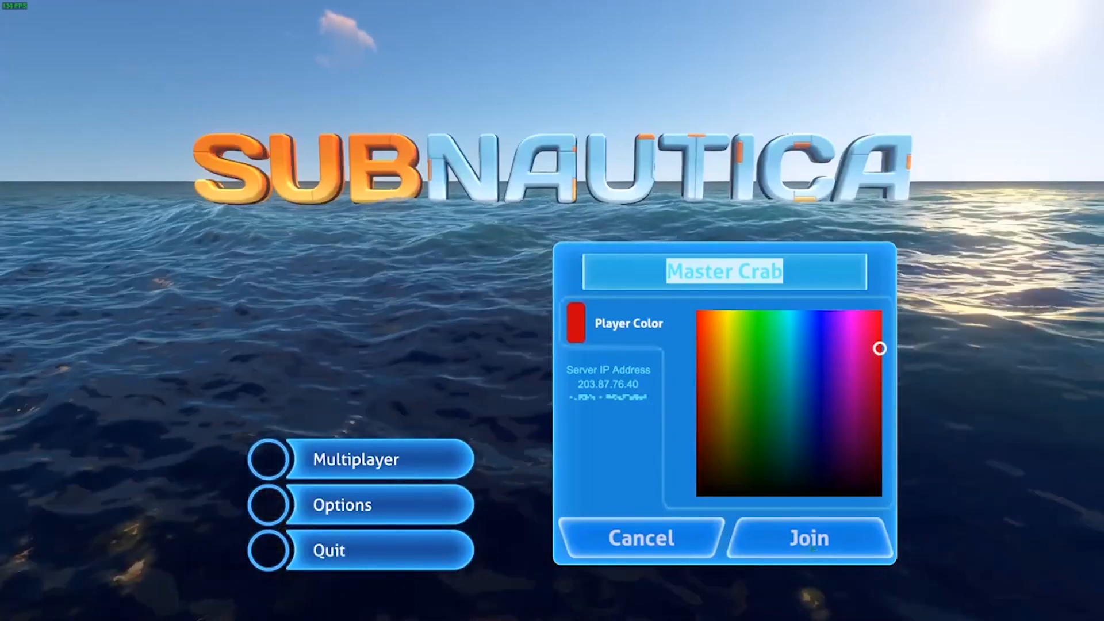
pyautogui.click(817, 540)
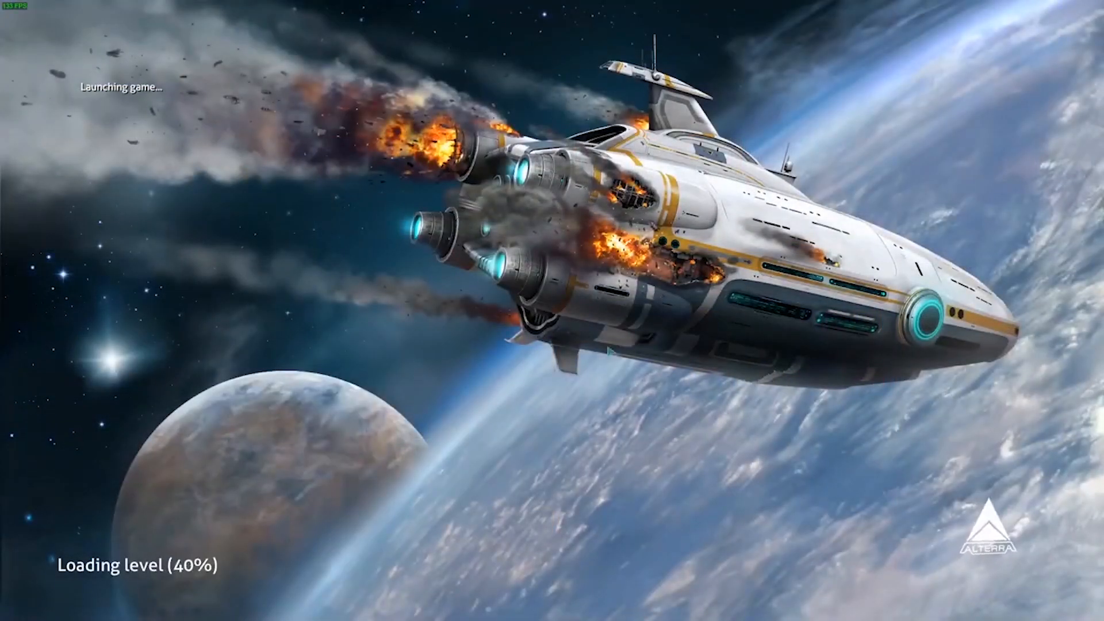